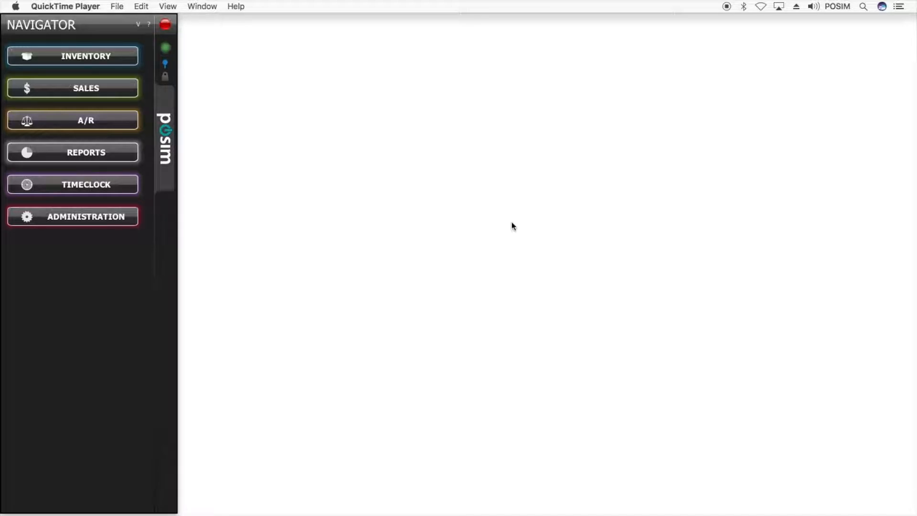
- Open the Purchase Order Wizard from the inventory purchasing tools and look over its Sales History and Auto-Order modes
left_click(128, 61)
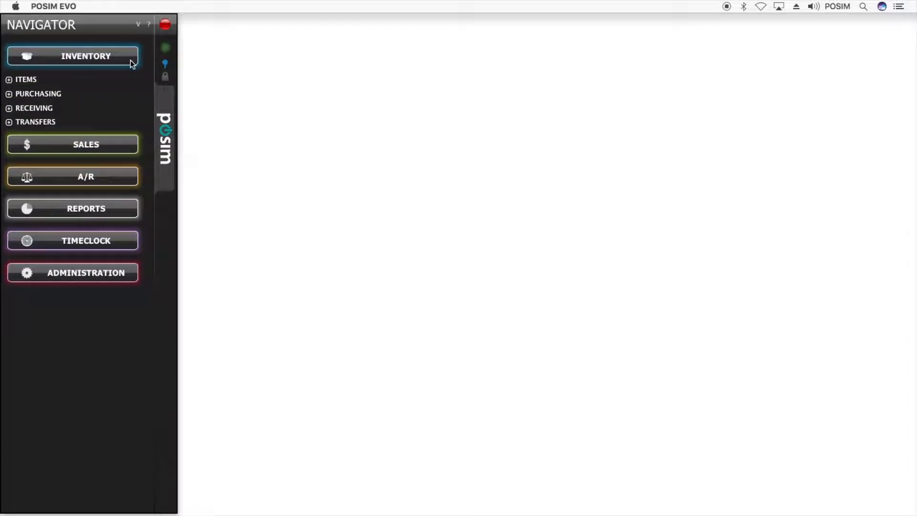
left_click(46, 94)
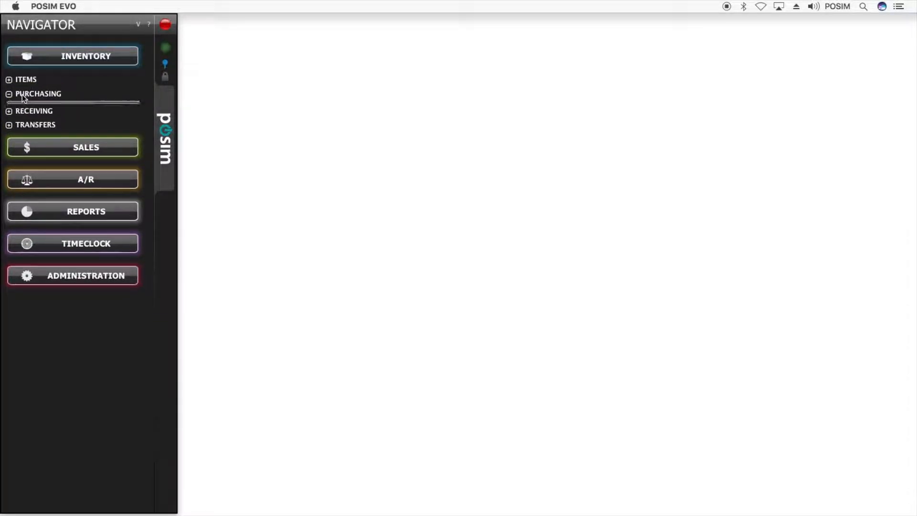
left_click(83, 158)
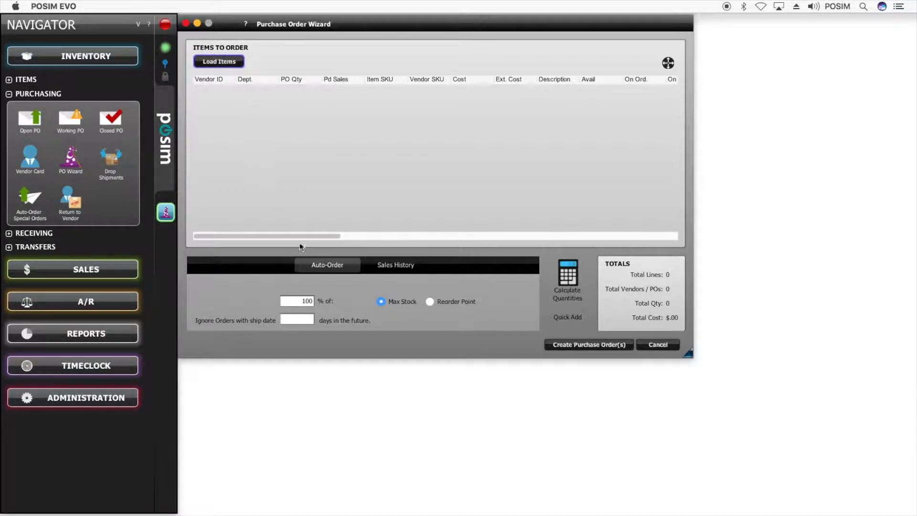
left_click(377, 265)
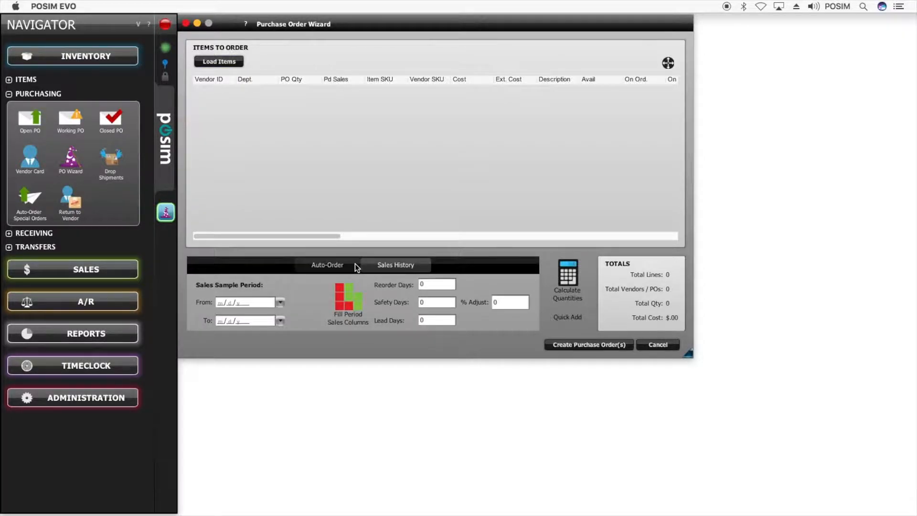
left_click(354, 265)
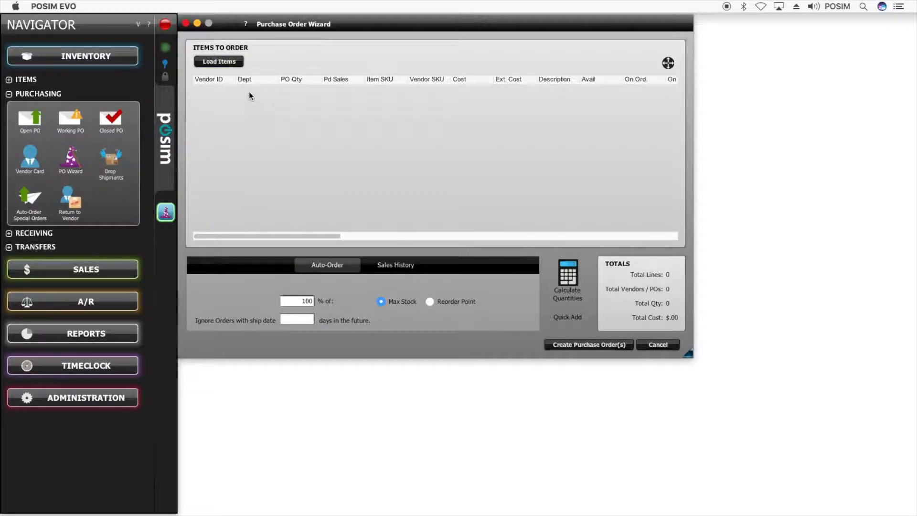
- Load all inventory items into the Purchase Order Wizard's list of items to order
left_click(237, 64)
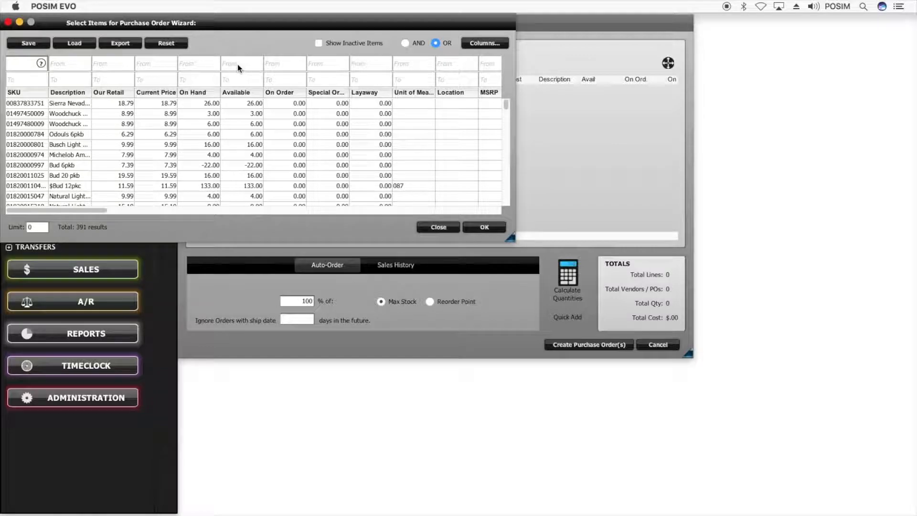
left_click(77, 113)
scroll(77, 120, "down", 4)
left_click(77, 123)
scroll(85, 148, "down", 4)
left_click(86, 149)
scroll(86, 148, "up", 2)
scroll(87, 152, "up", 6)
left_click(80, 134)
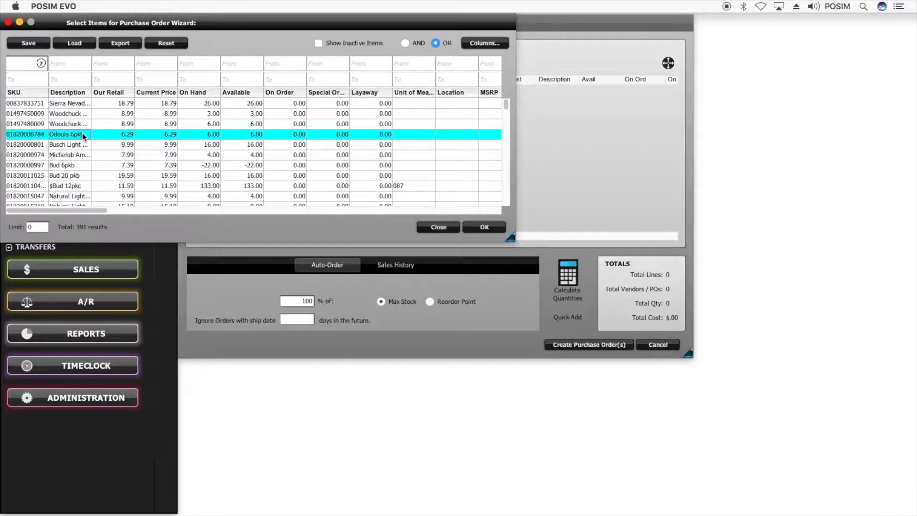
key("super+a")
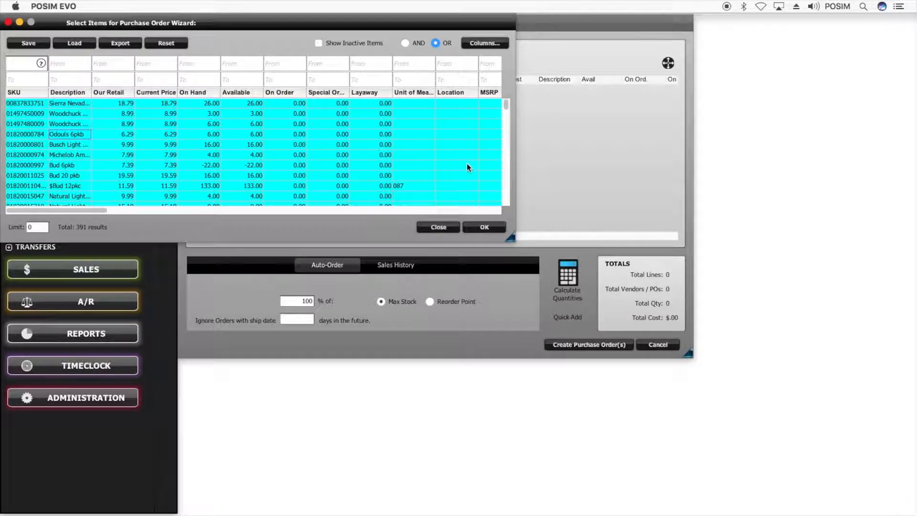
scroll(467, 164, "down", 3)
scroll(467, 163, "up", 3)
left_click(483, 228)
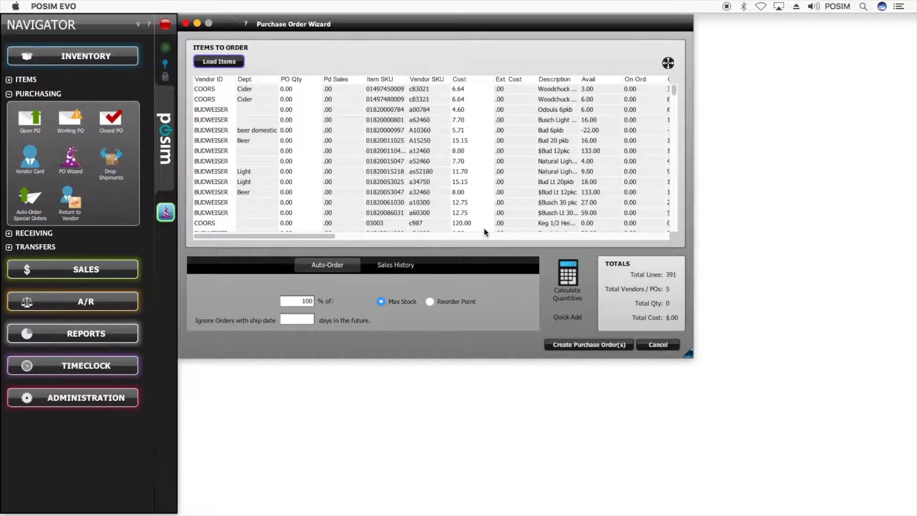
left_click(300, 88)
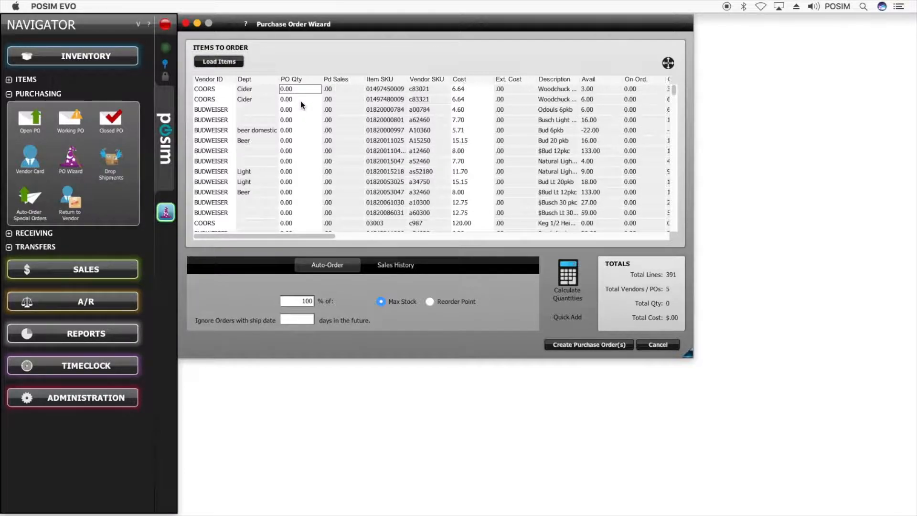
left_click(300, 102)
left_click(261, 98)
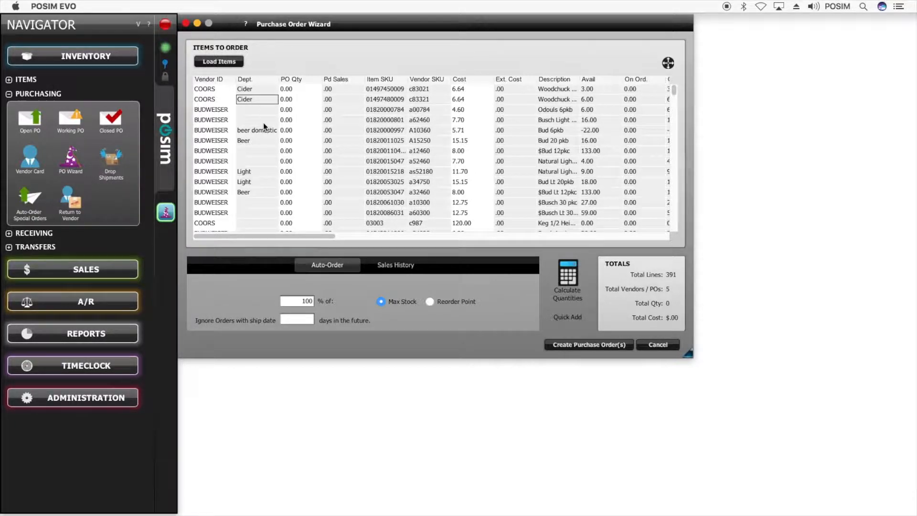
left_click(251, 170)
left_click(300, 117)
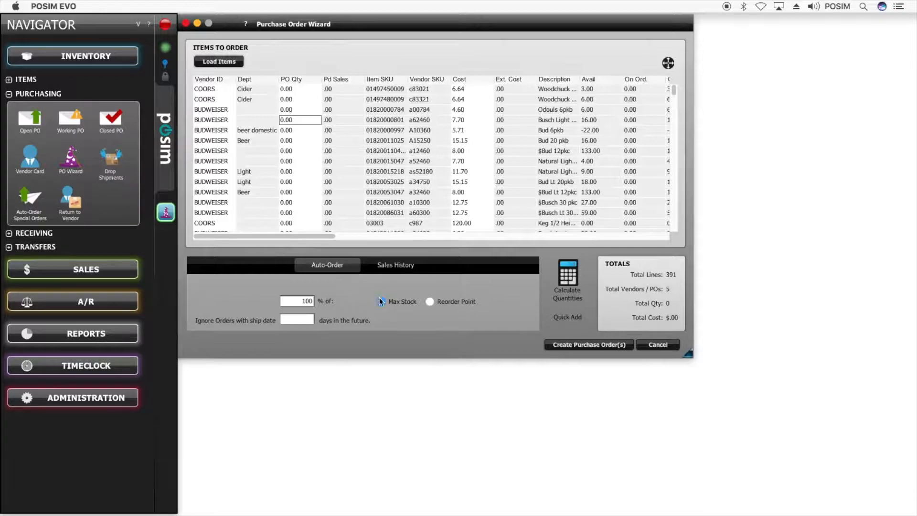
- Calculate the order quantities with Auto-Order at 100% of Max Stock and check the resulting PO quantities
left_click(430, 303)
left_click(383, 302)
left_click(429, 302)
left_click(300, 300)
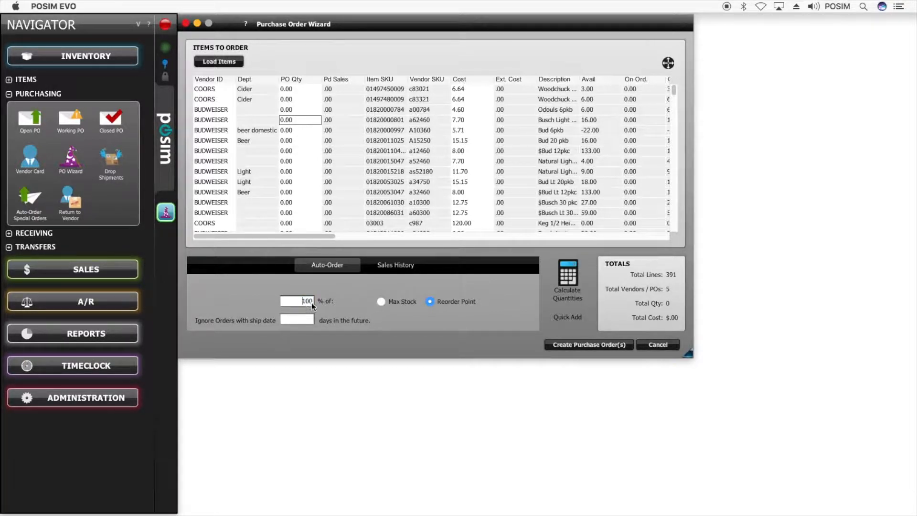
left_click(381, 301)
left_click(584, 277)
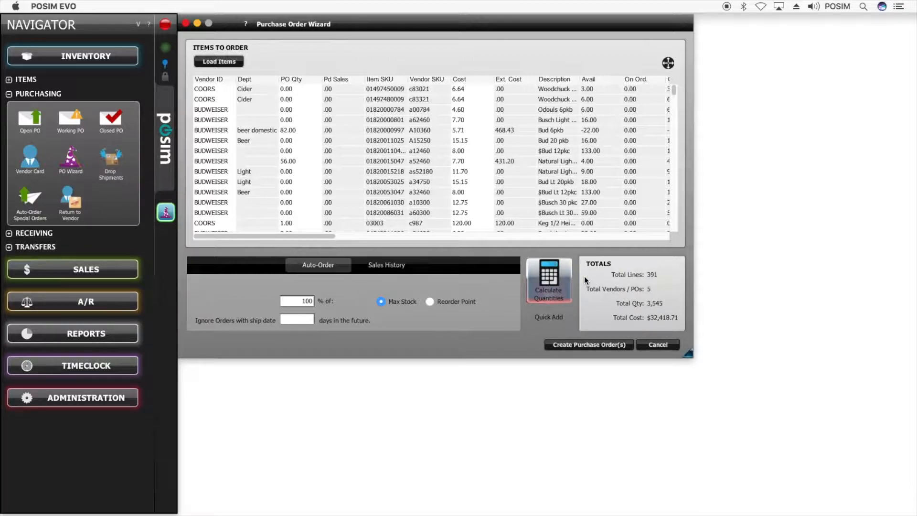
left_click(300, 129)
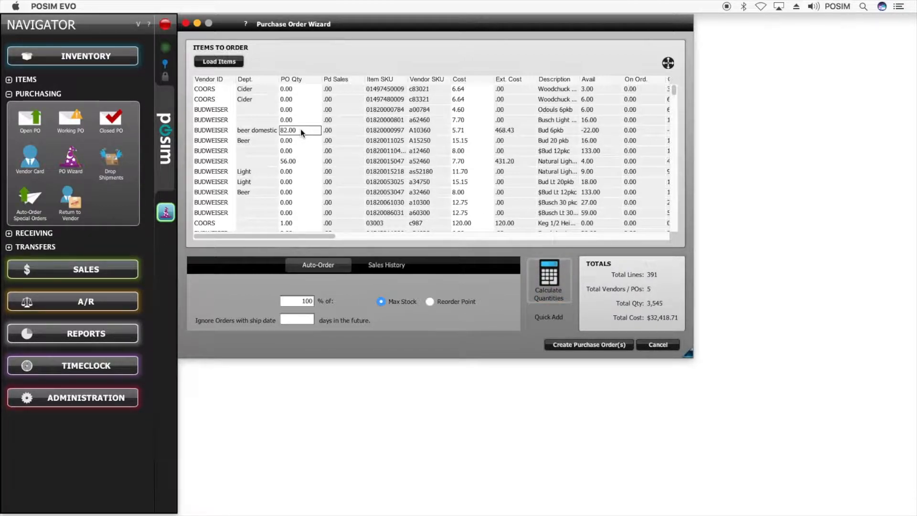
left_click(300, 161)
left_click(302, 225)
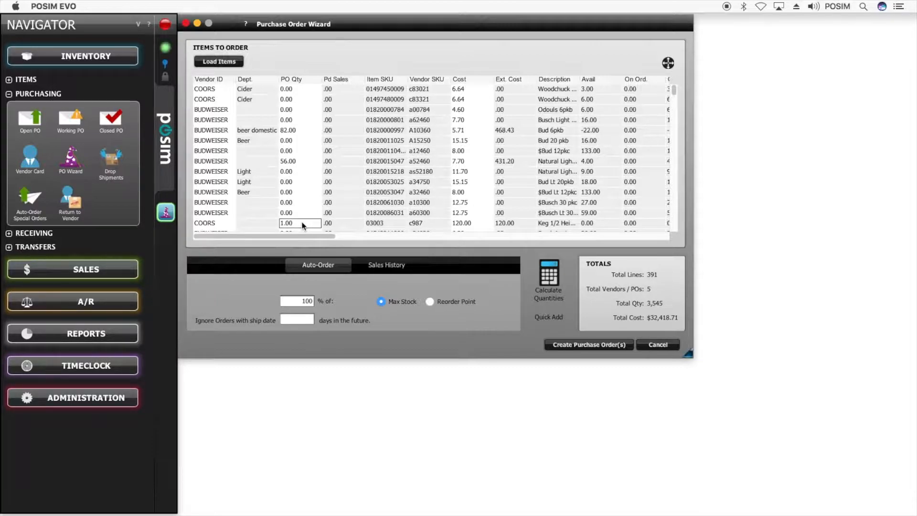
- Switch to ordering by sales history and set the sales sample period from 05/07/2018 to 05/14/2018
left_click(359, 264)
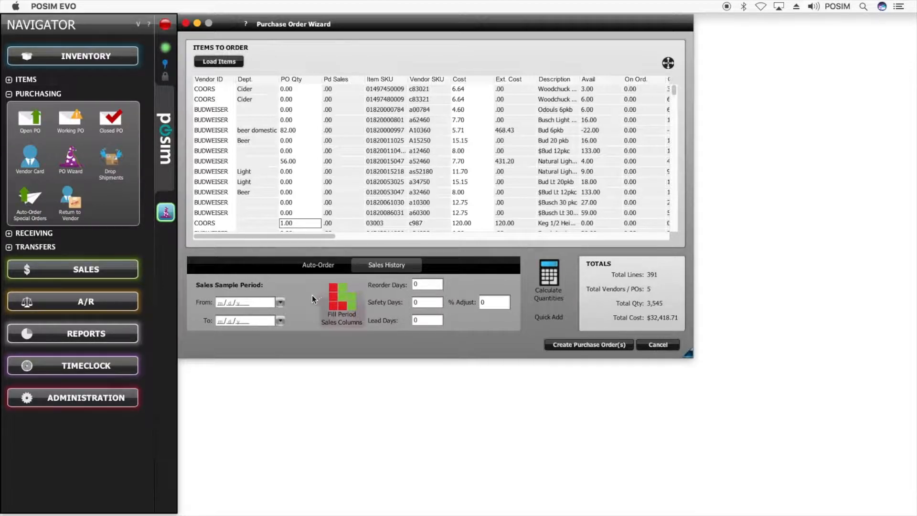
left_click(279, 305)
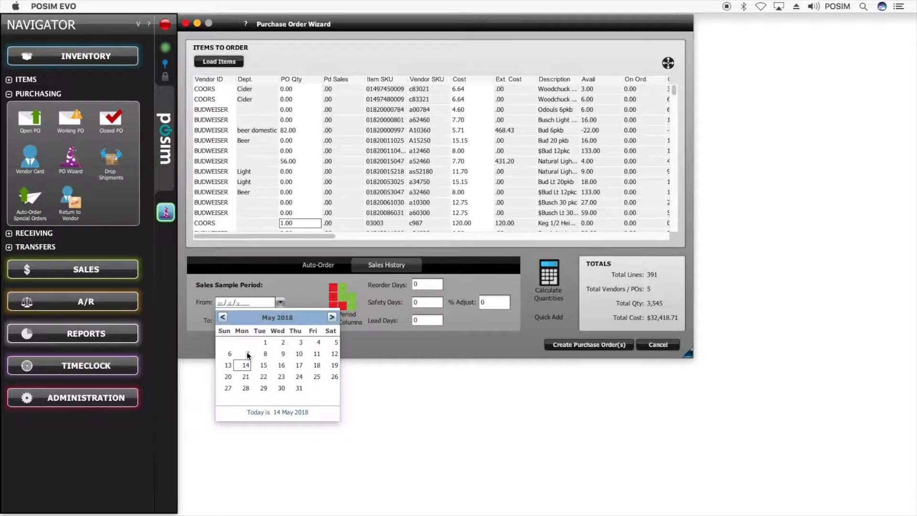
left_click(248, 353)
left_click(280, 320)
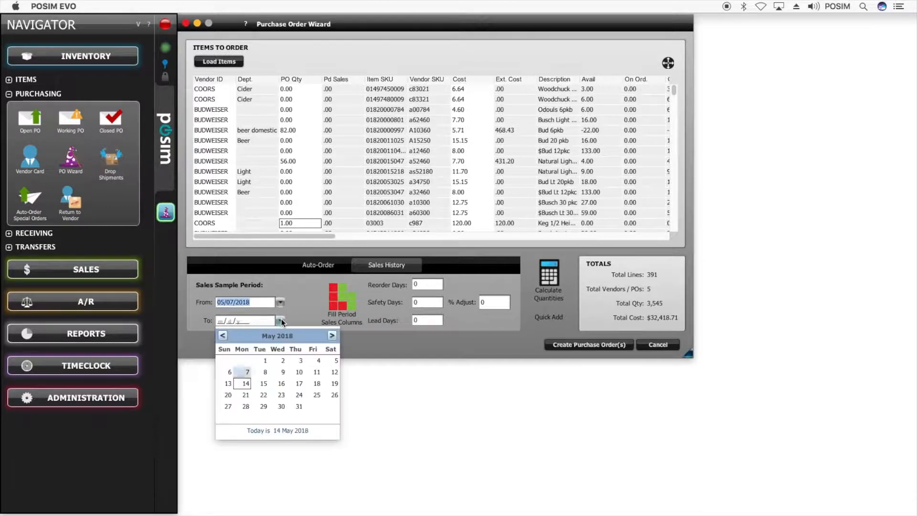
left_click(250, 384)
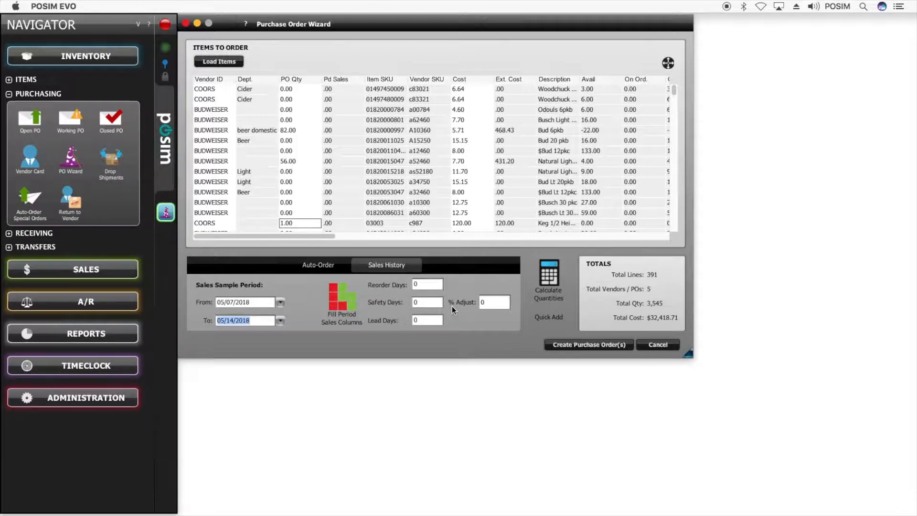
- Try sales history % Adjust values of 50 and 200
left_click(497, 301)
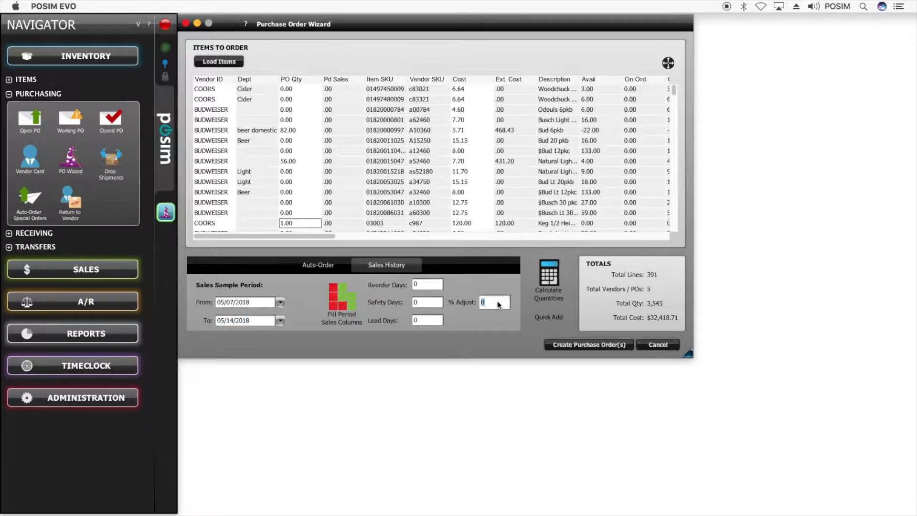
type("50")
double_click(497, 301)
type("200")
- Set % Adjust to 100 and Reorder Days to 30, and calculate the order quantities from the sales history
double_click(497, 302)
type("100")
double_click(423, 286)
type("3650")
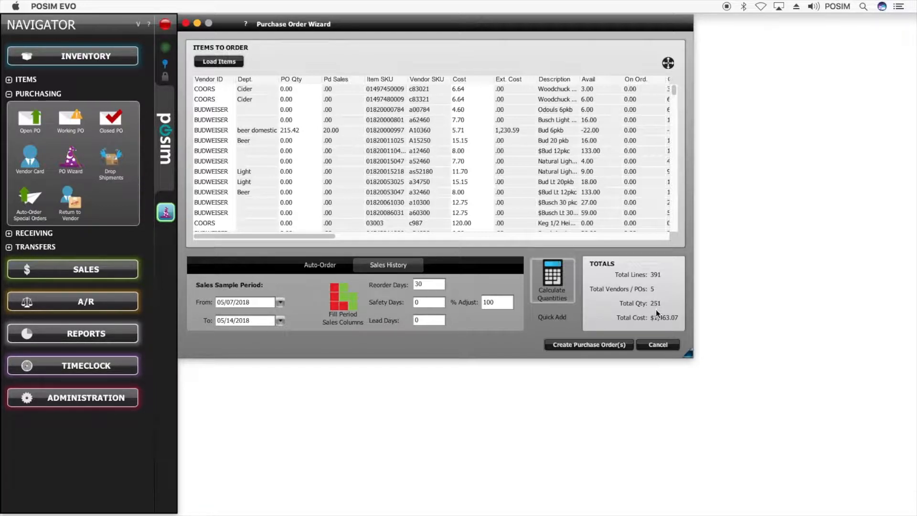
left_click(568, 273)
- Create the purchase orders from the wizard, continuing without the lines that have no quantity
left_click(628, 346)
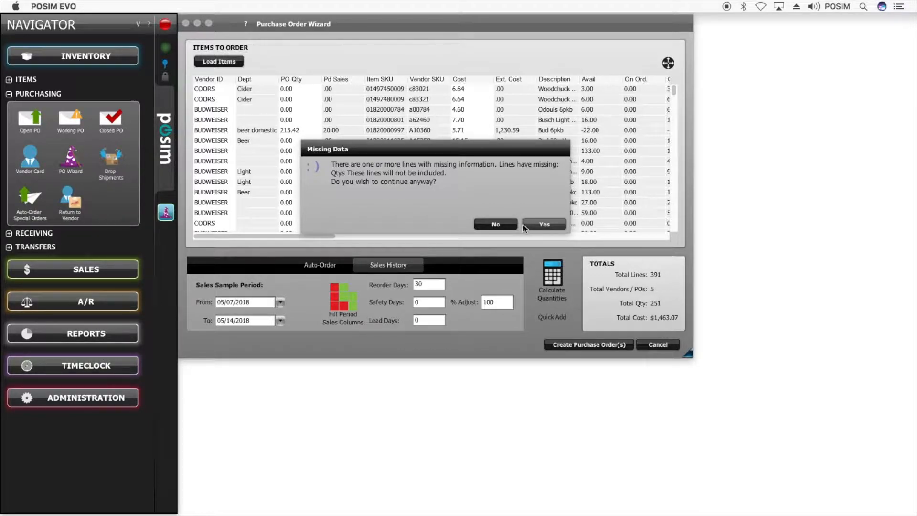
left_click(508, 224)
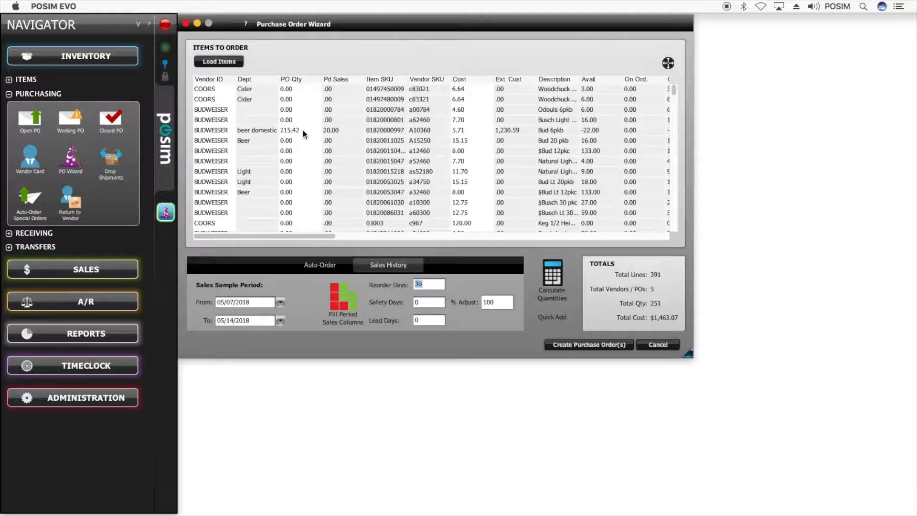
left_click(618, 344)
left_click(543, 223)
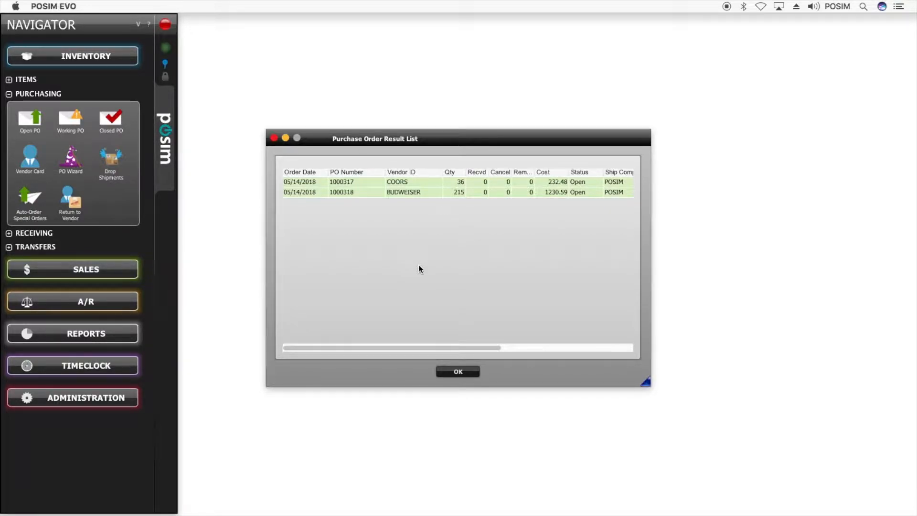
- Open the COORS purchase order from the result list and check the quantities of its four item lines
left_click(429, 185)
double_click(429, 182)
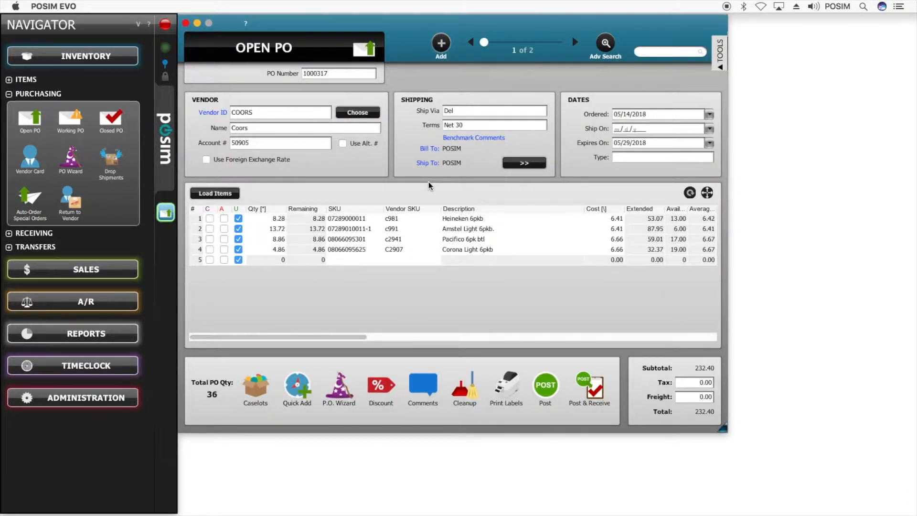
left_click(280, 221)
left_click(277, 230)
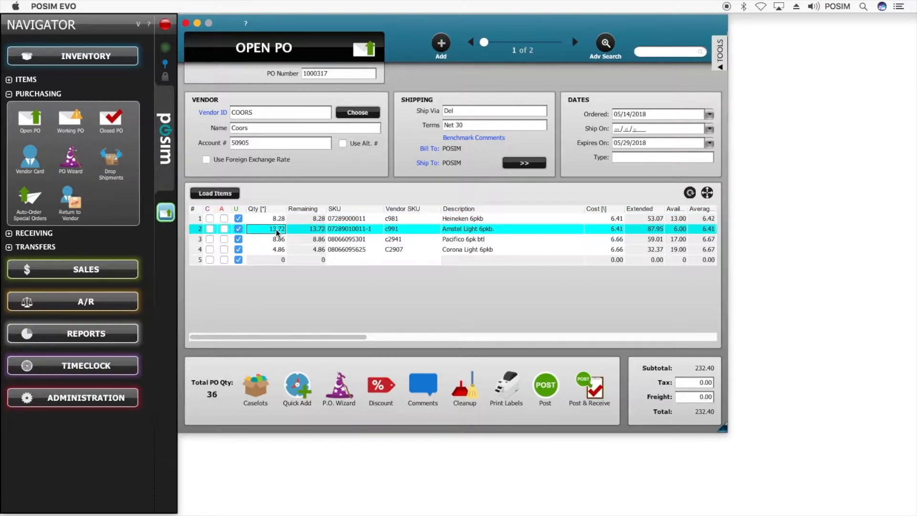
left_click(277, 239)
left_click(278, 250)
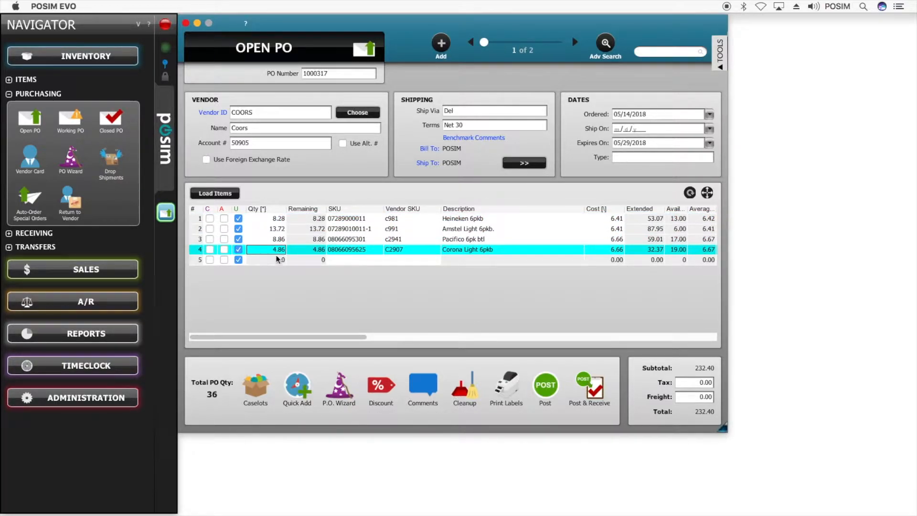
- Open the case lot options and set Heineken to Case Split, Amstel Light to Case Round Down and Pacifico to Case Round Up
left_click(273, 398)
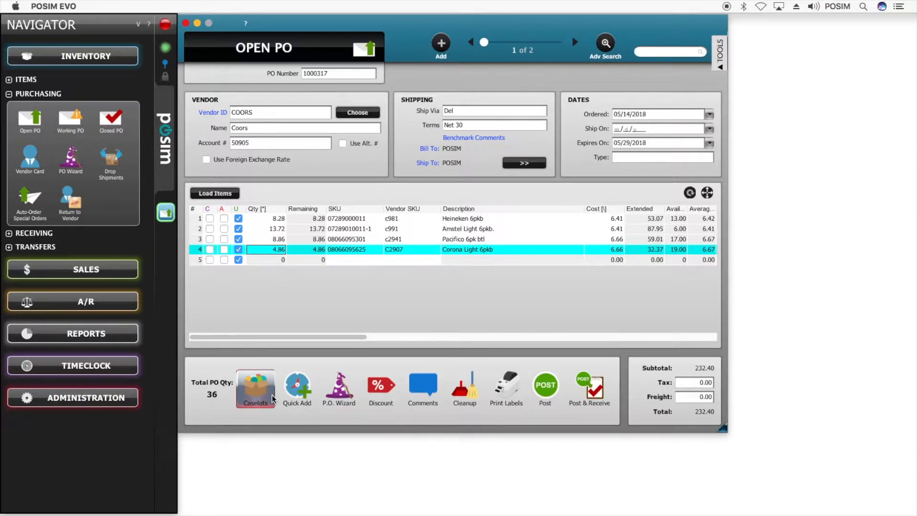
left_click(272, 399)
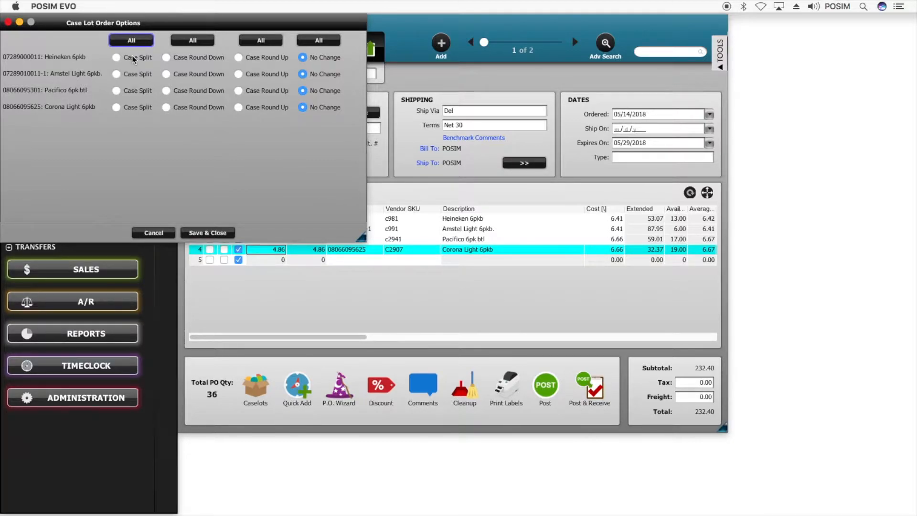
mouse_move(133, 59)
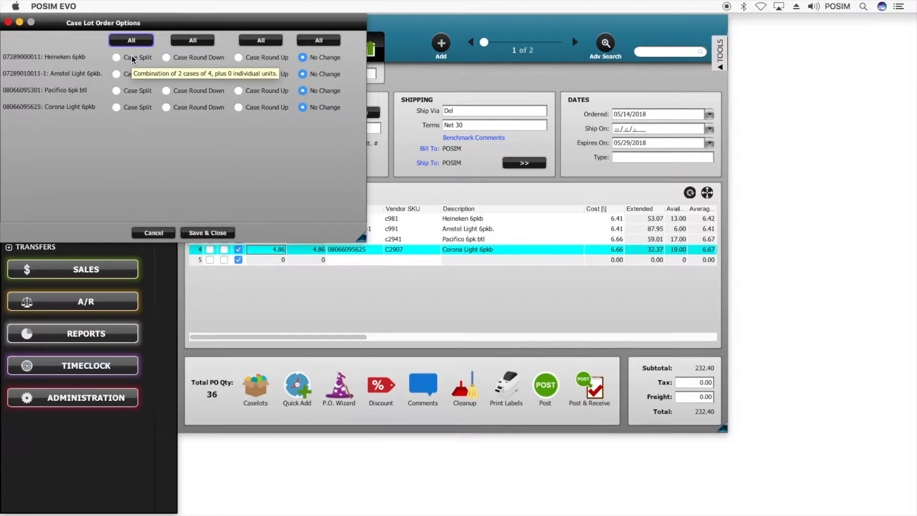
left_click(148, 58)
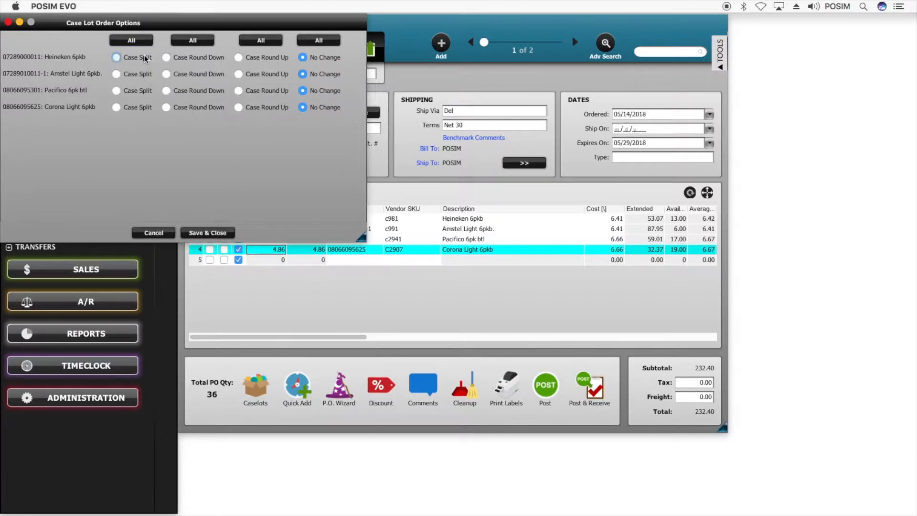
left_click(190, 76)
left_click(262, 92)
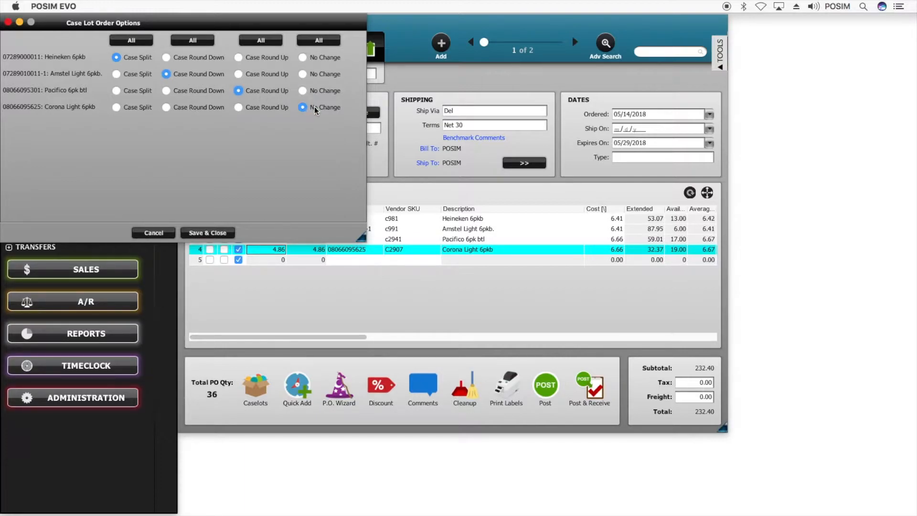
- Apply Case Round Up to all items and post the COORS purchase order
left_click(276, 44)
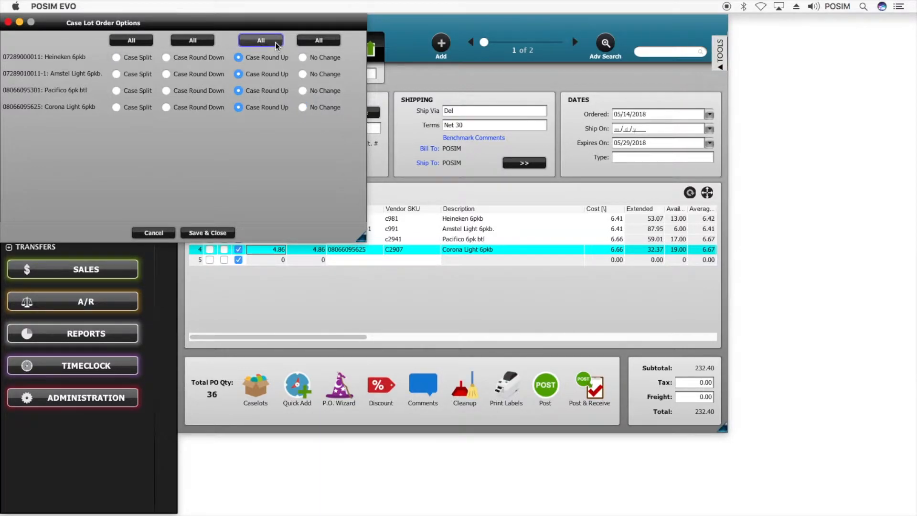
left_click(231, 234)
left_click(546, 385)
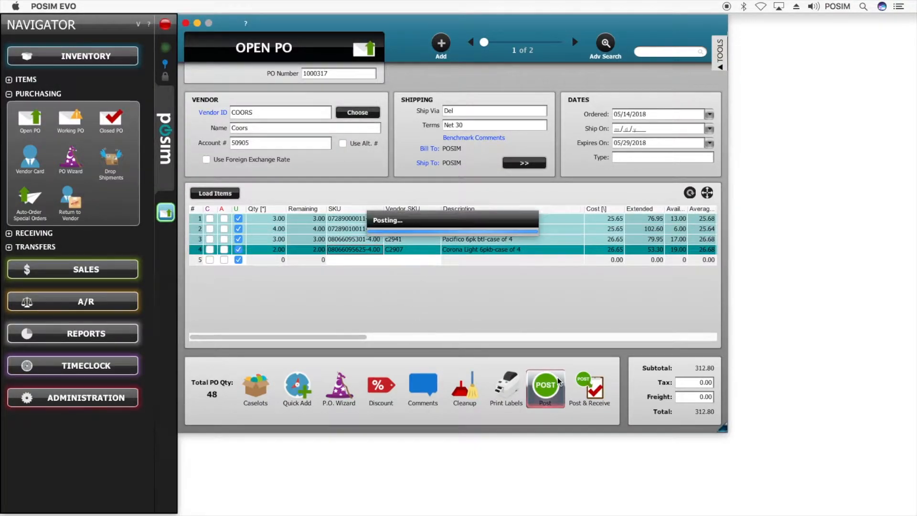
- Finish the posting, close the open purchase orders and open the posted COORS order among the working purchase orders
left_click(370, 263)
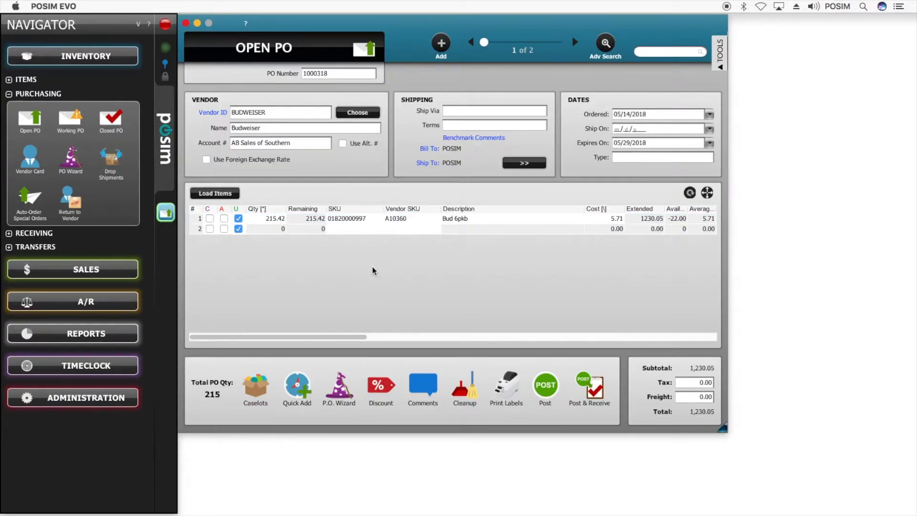
left_click(198, 24)
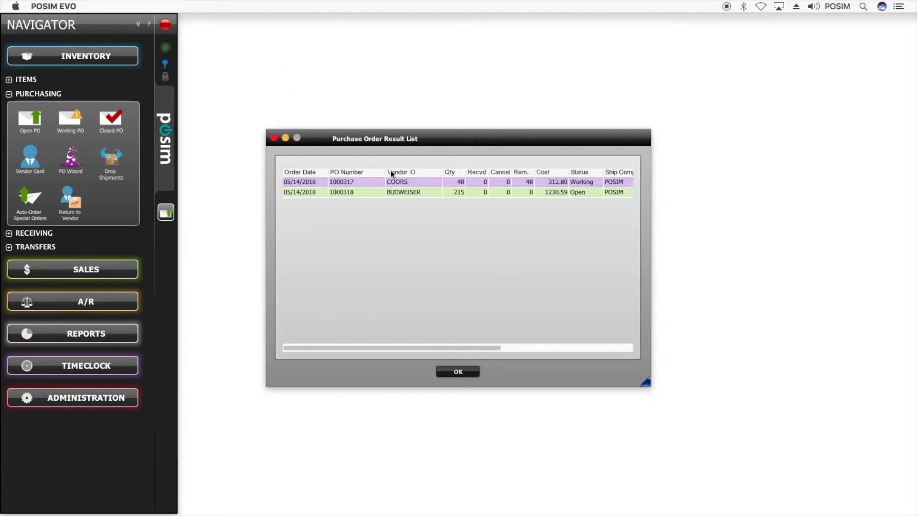
left_click(418, 184)
left_click(51, 234)
left_click(69, 130)
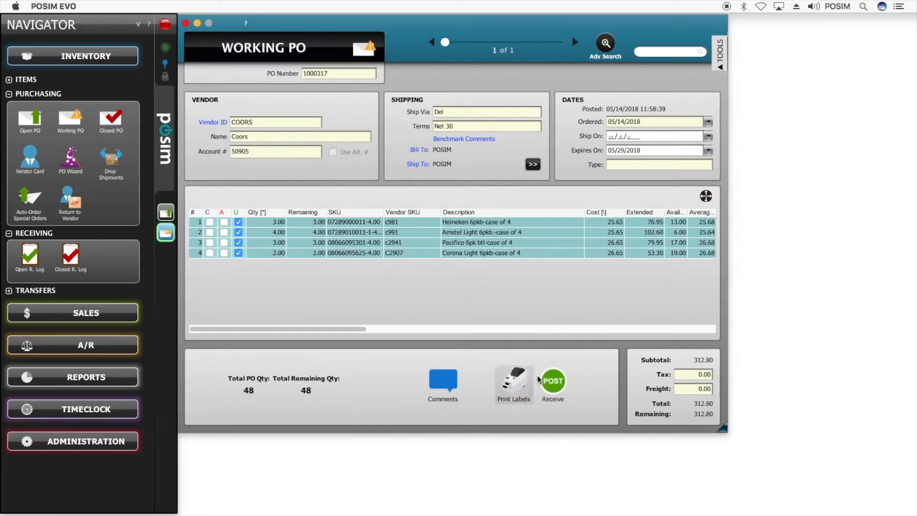
- Receive all remaining quantities of the COORS order in a new receiving log and post the log without printing
left_click(539, 380)
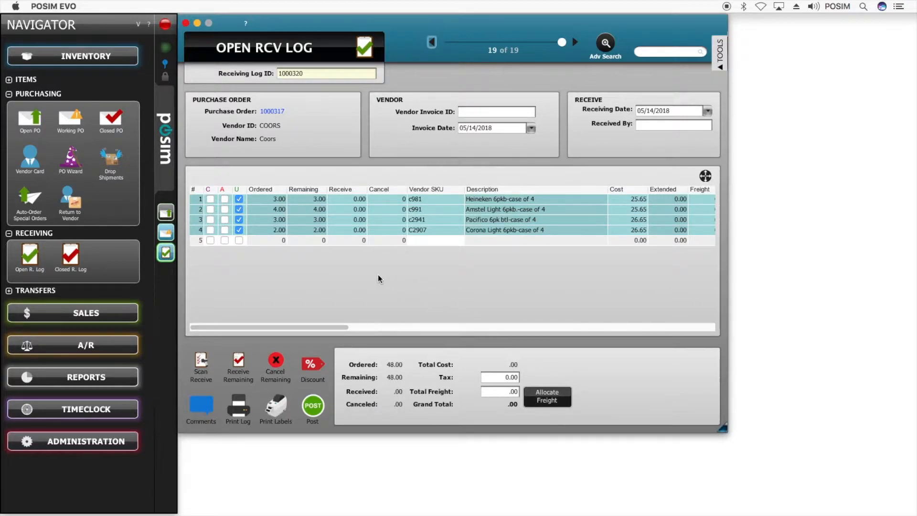
left_click(240, 362)
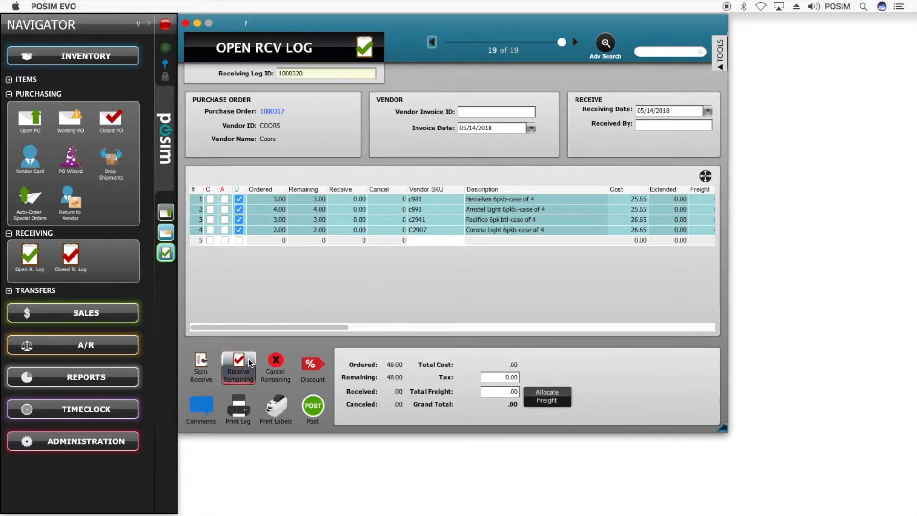
left_click(326, 405)
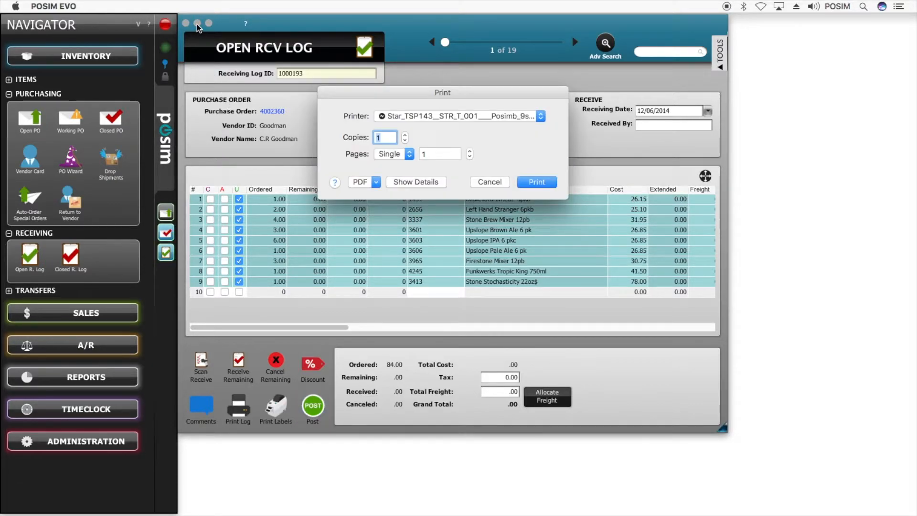
left_click(482, 185)
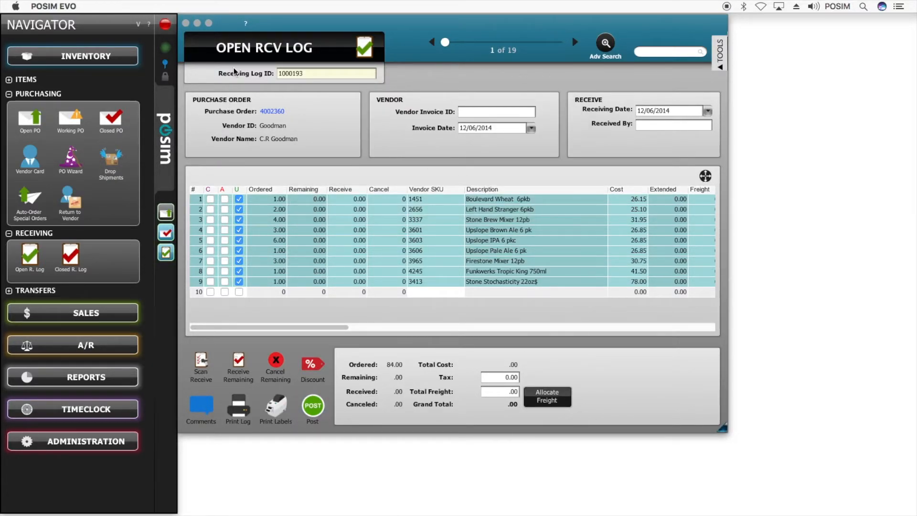